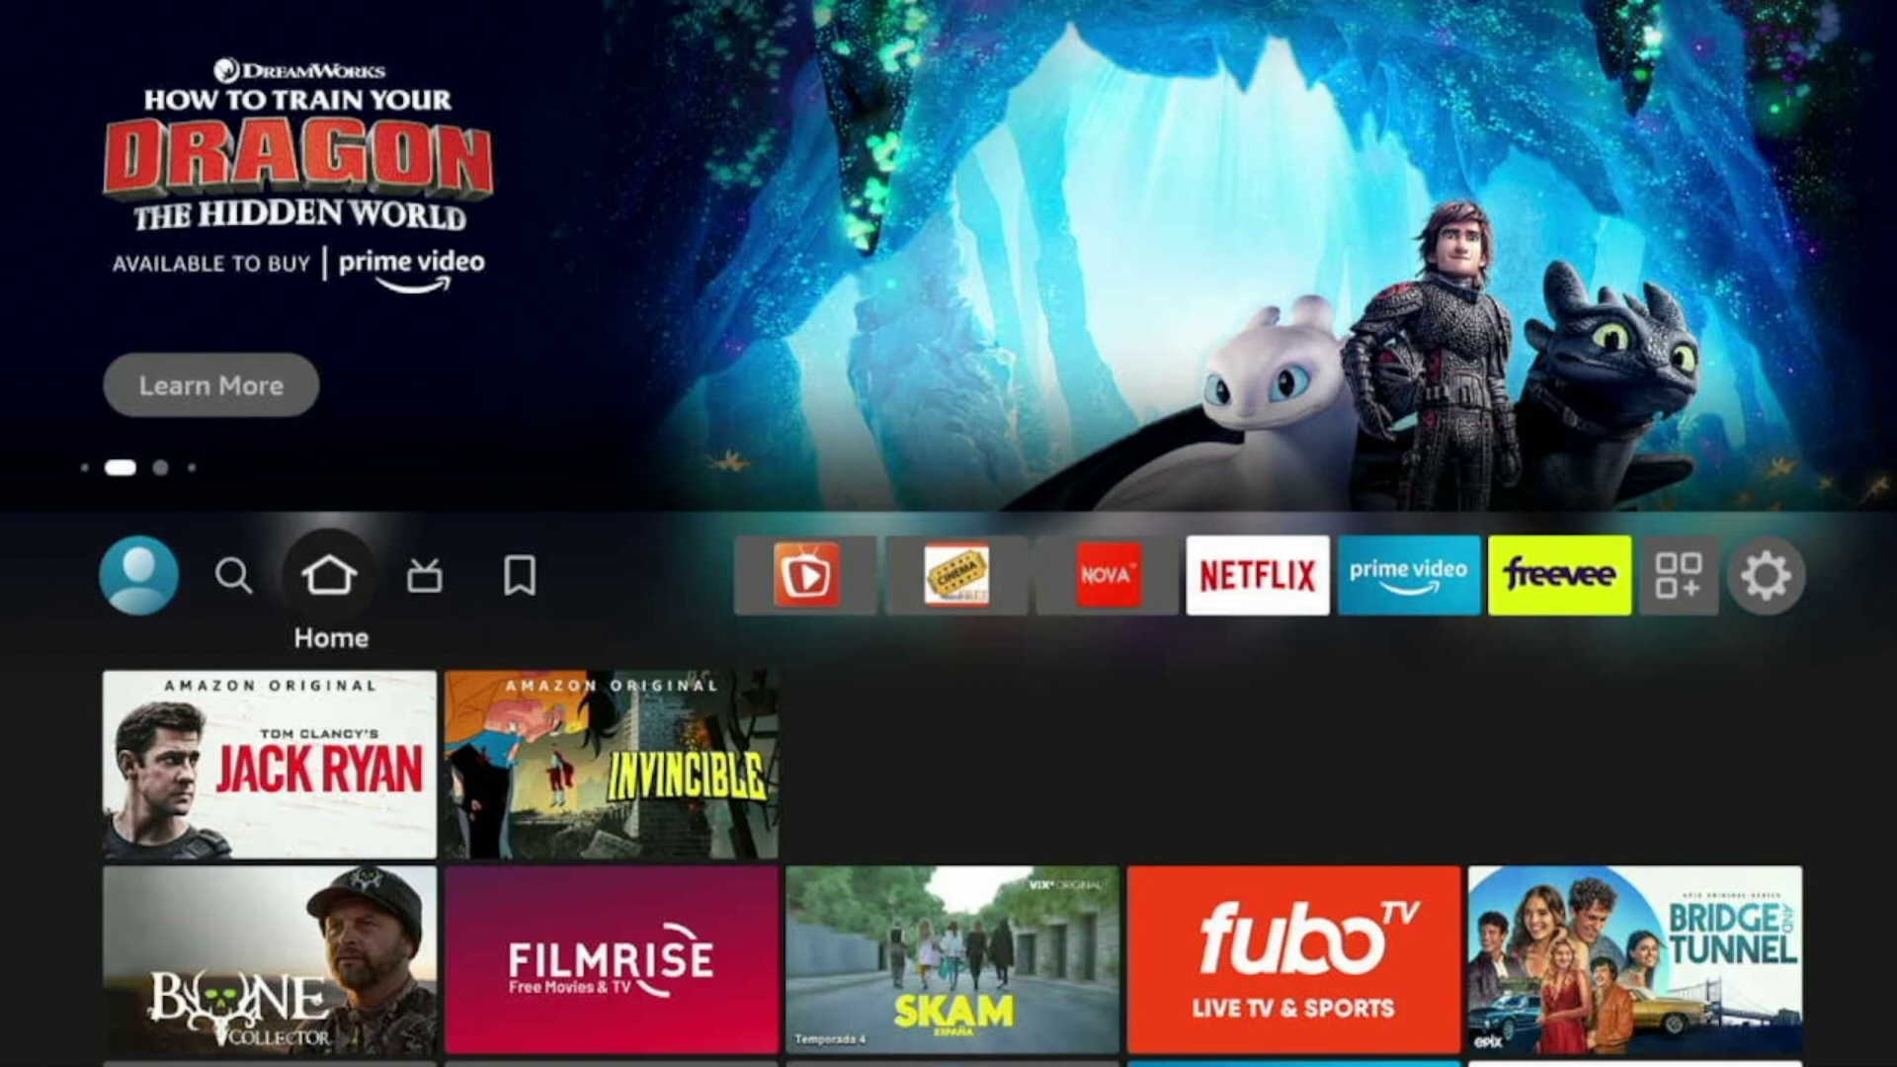
# Move from the Home top row to the Settings gear and into the My Fire TV category.
pyautogui.press('Right')
pyautogui.press('Right')
pyautogui.press('Right')
pyautogui.press('Right')
pyautogui.press('Right')
pyautogui.press('Right')
pyautogui.press('Right')
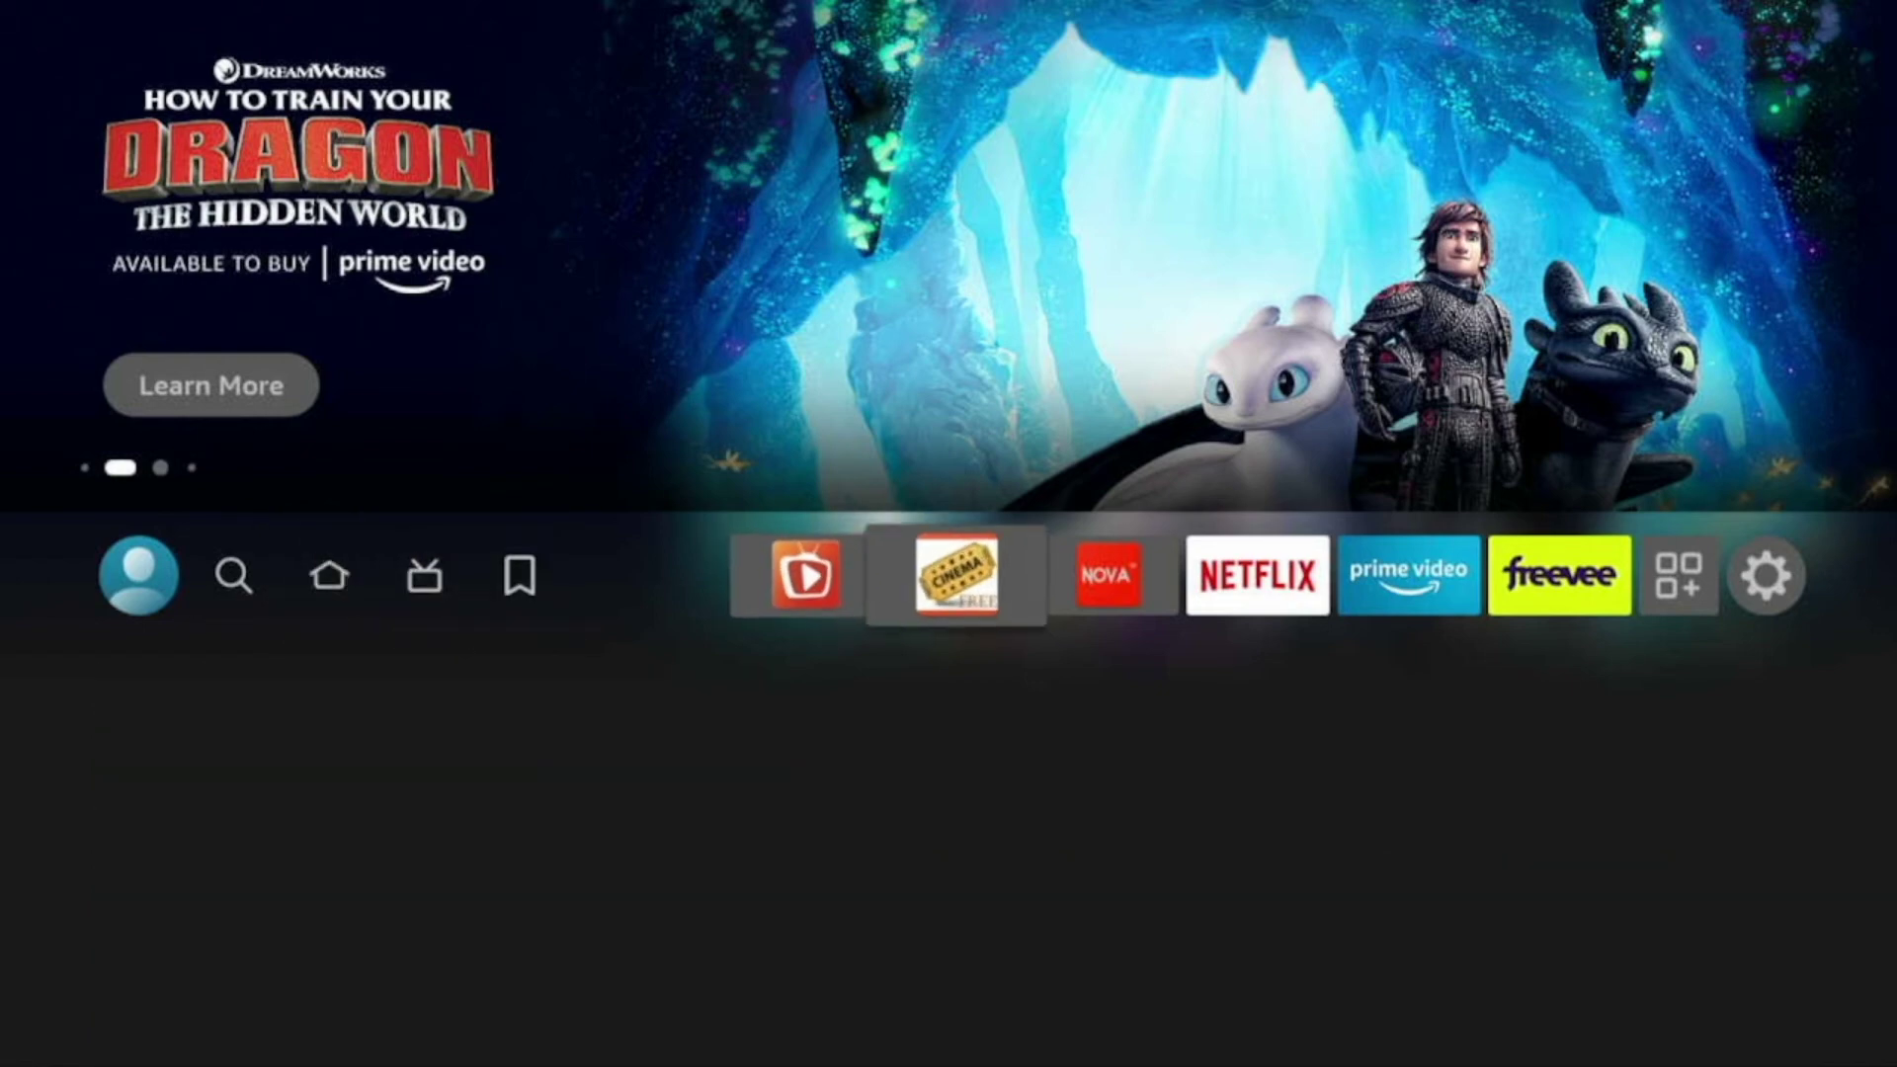
pyautogui.press('Right')
pyautogui.press('Right')
pyautogui.press('Right')
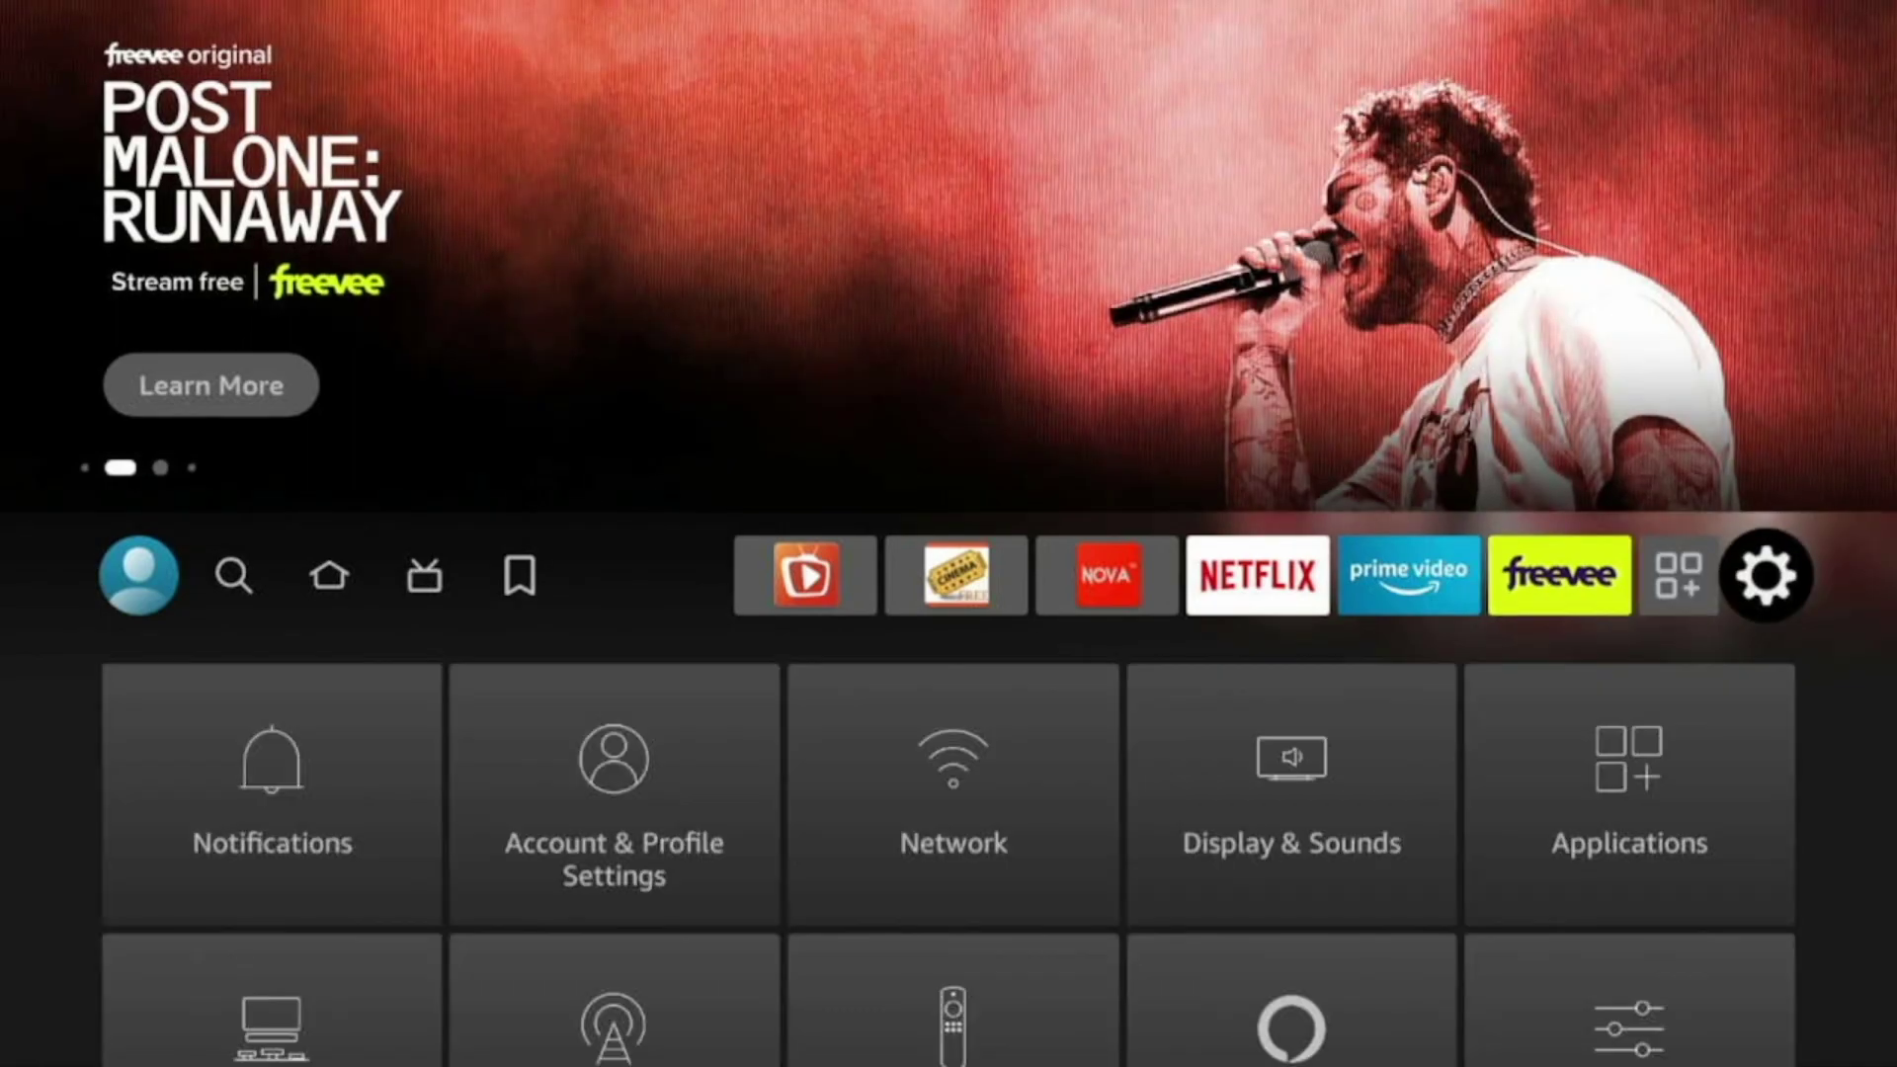
pyautogui.press('Down')
pyautogui.press('Down')
pyautogui.press('Down')
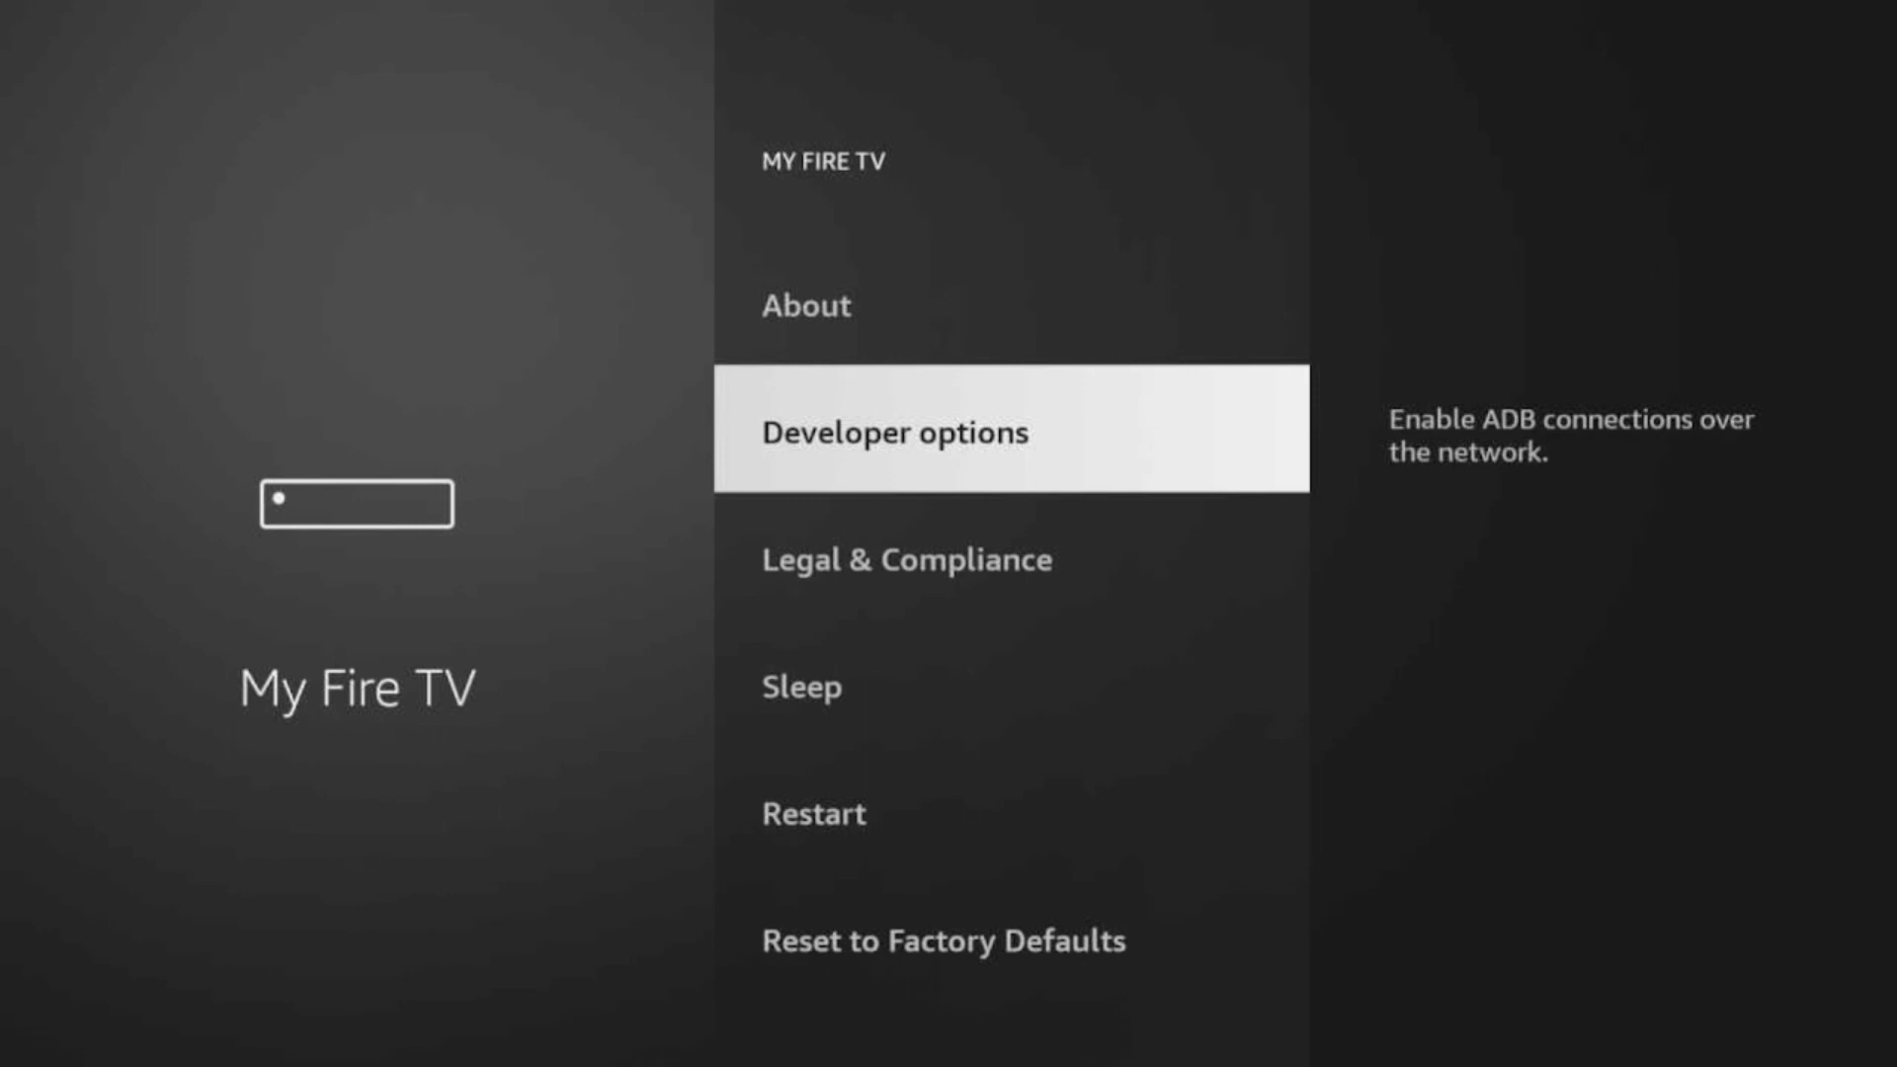
pyautogui.press('Up')
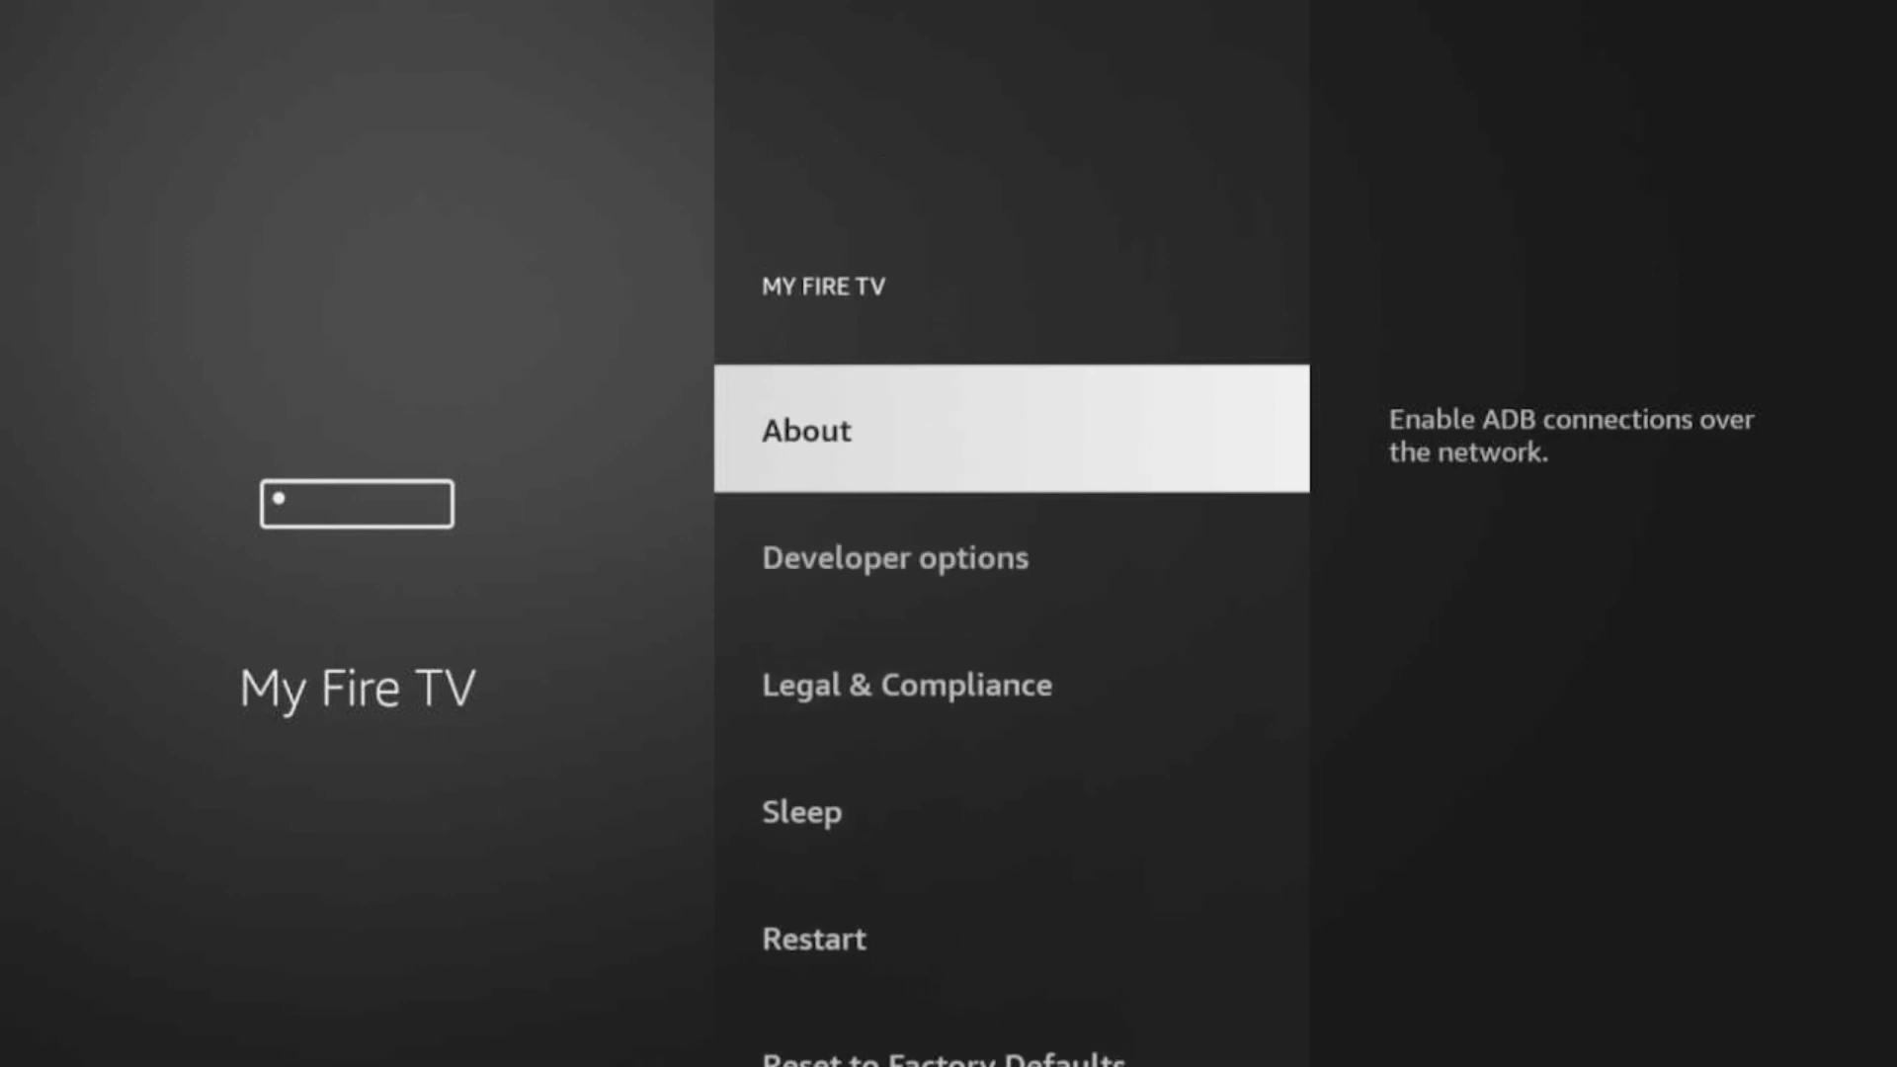
pyautogui.press('Return')
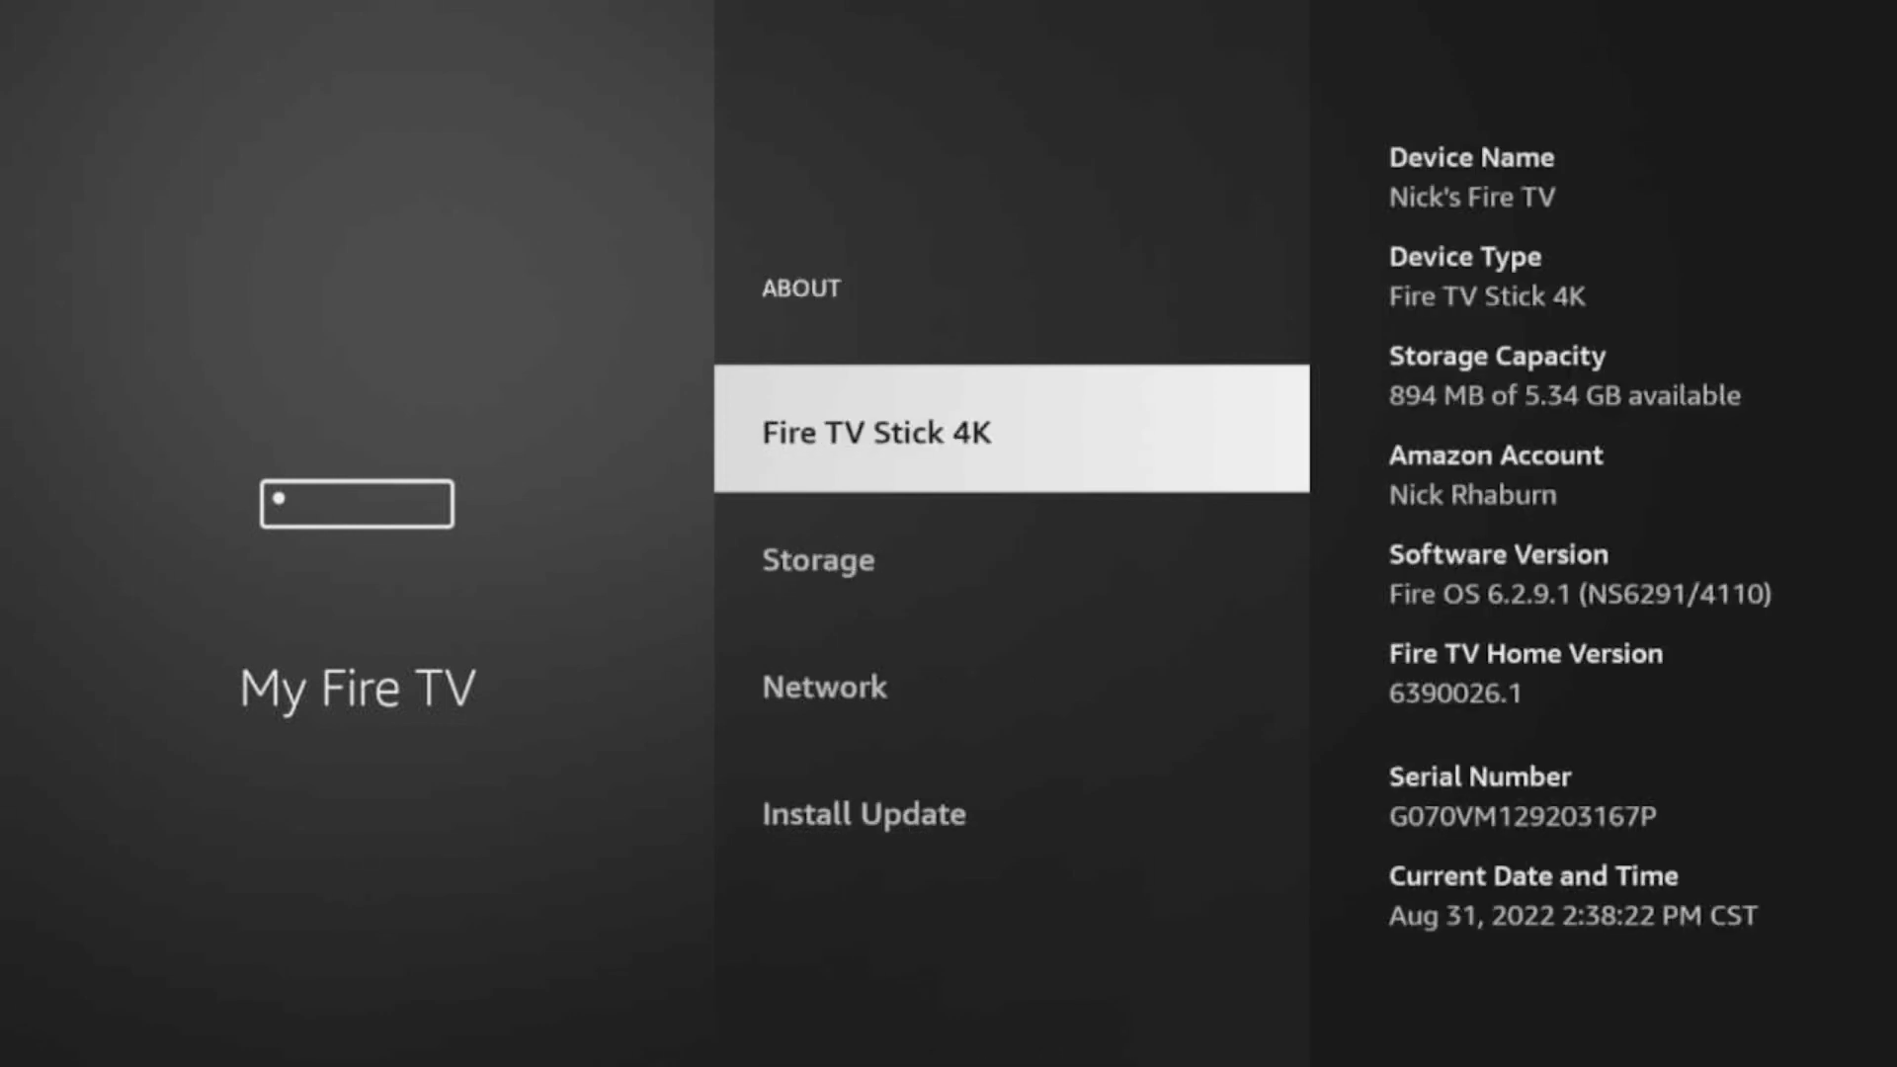
pyautogui.press('Down')
pyautogui.press('Up')
pyautogui.press('Return')
pyautogui.press('Escape')
# Open Developer options and switch ADB debugging ON.
pyautogui.press('Down')
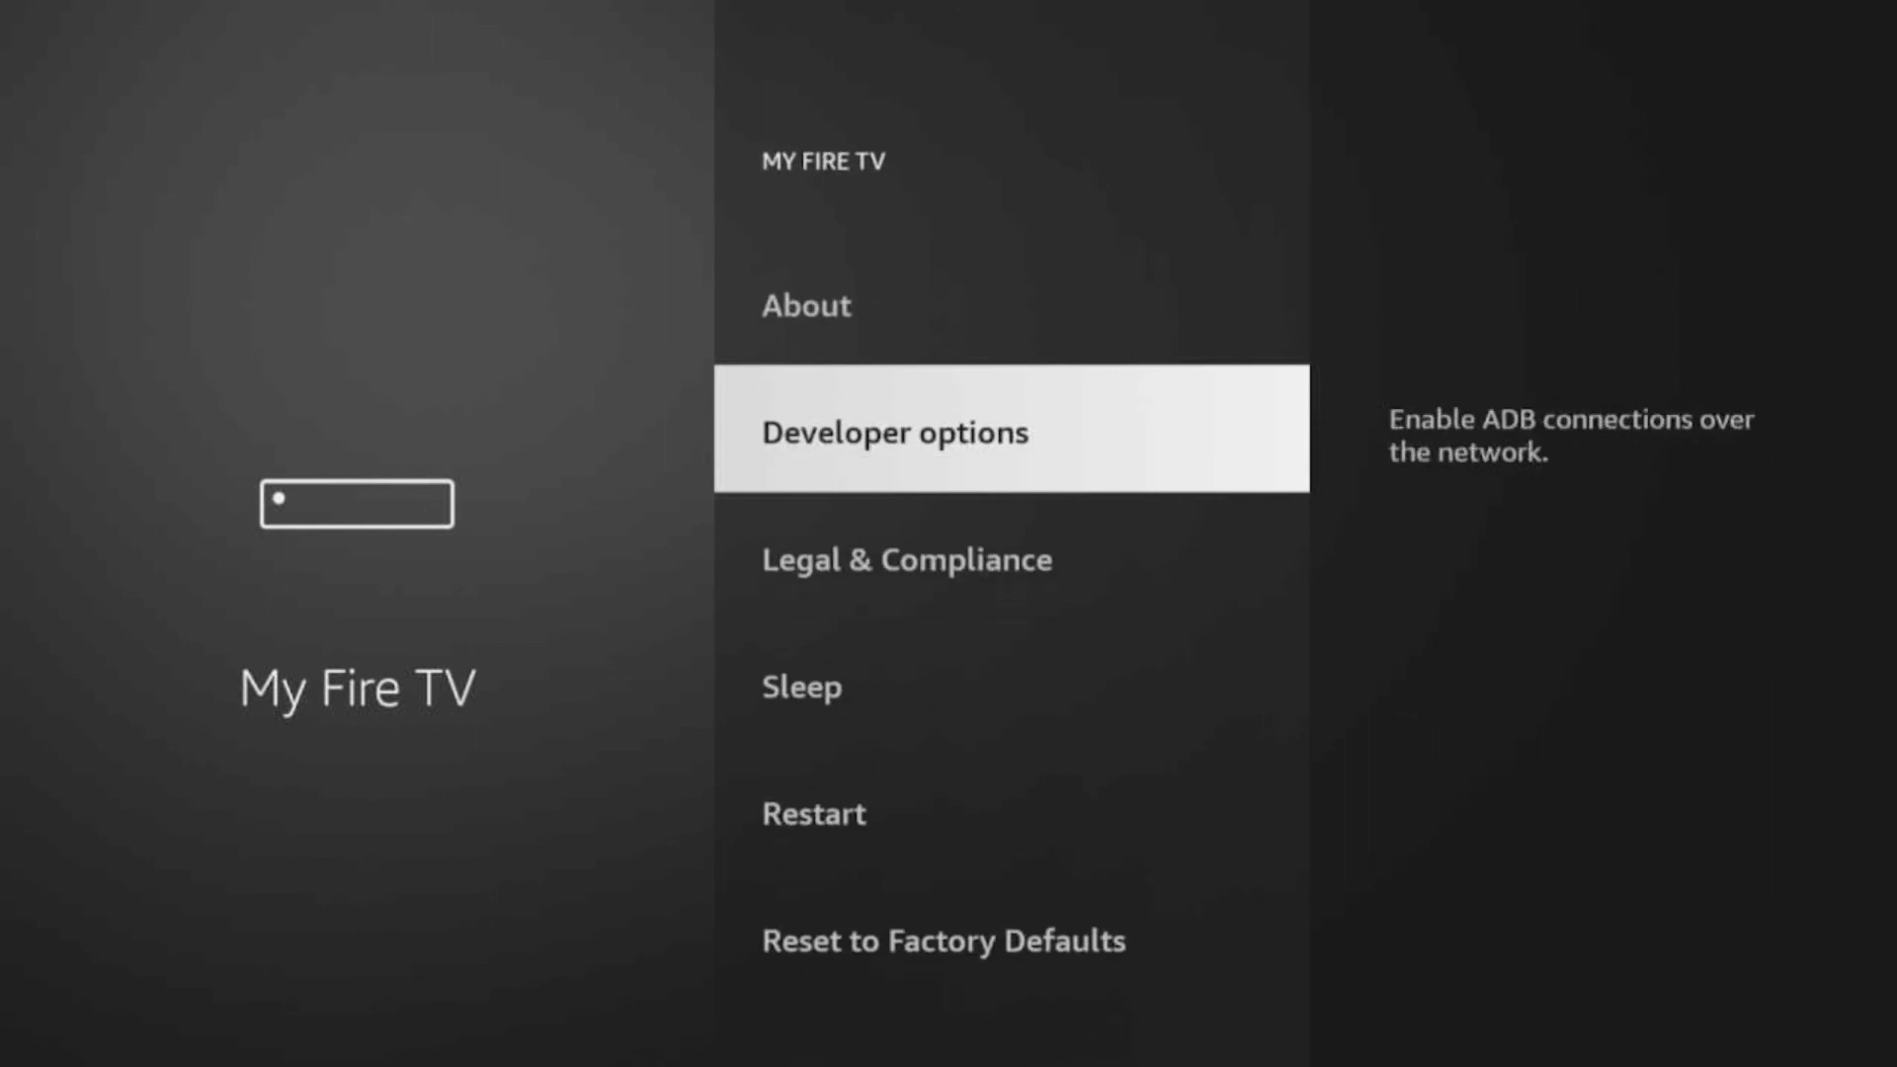
pyautogui.press('Return')
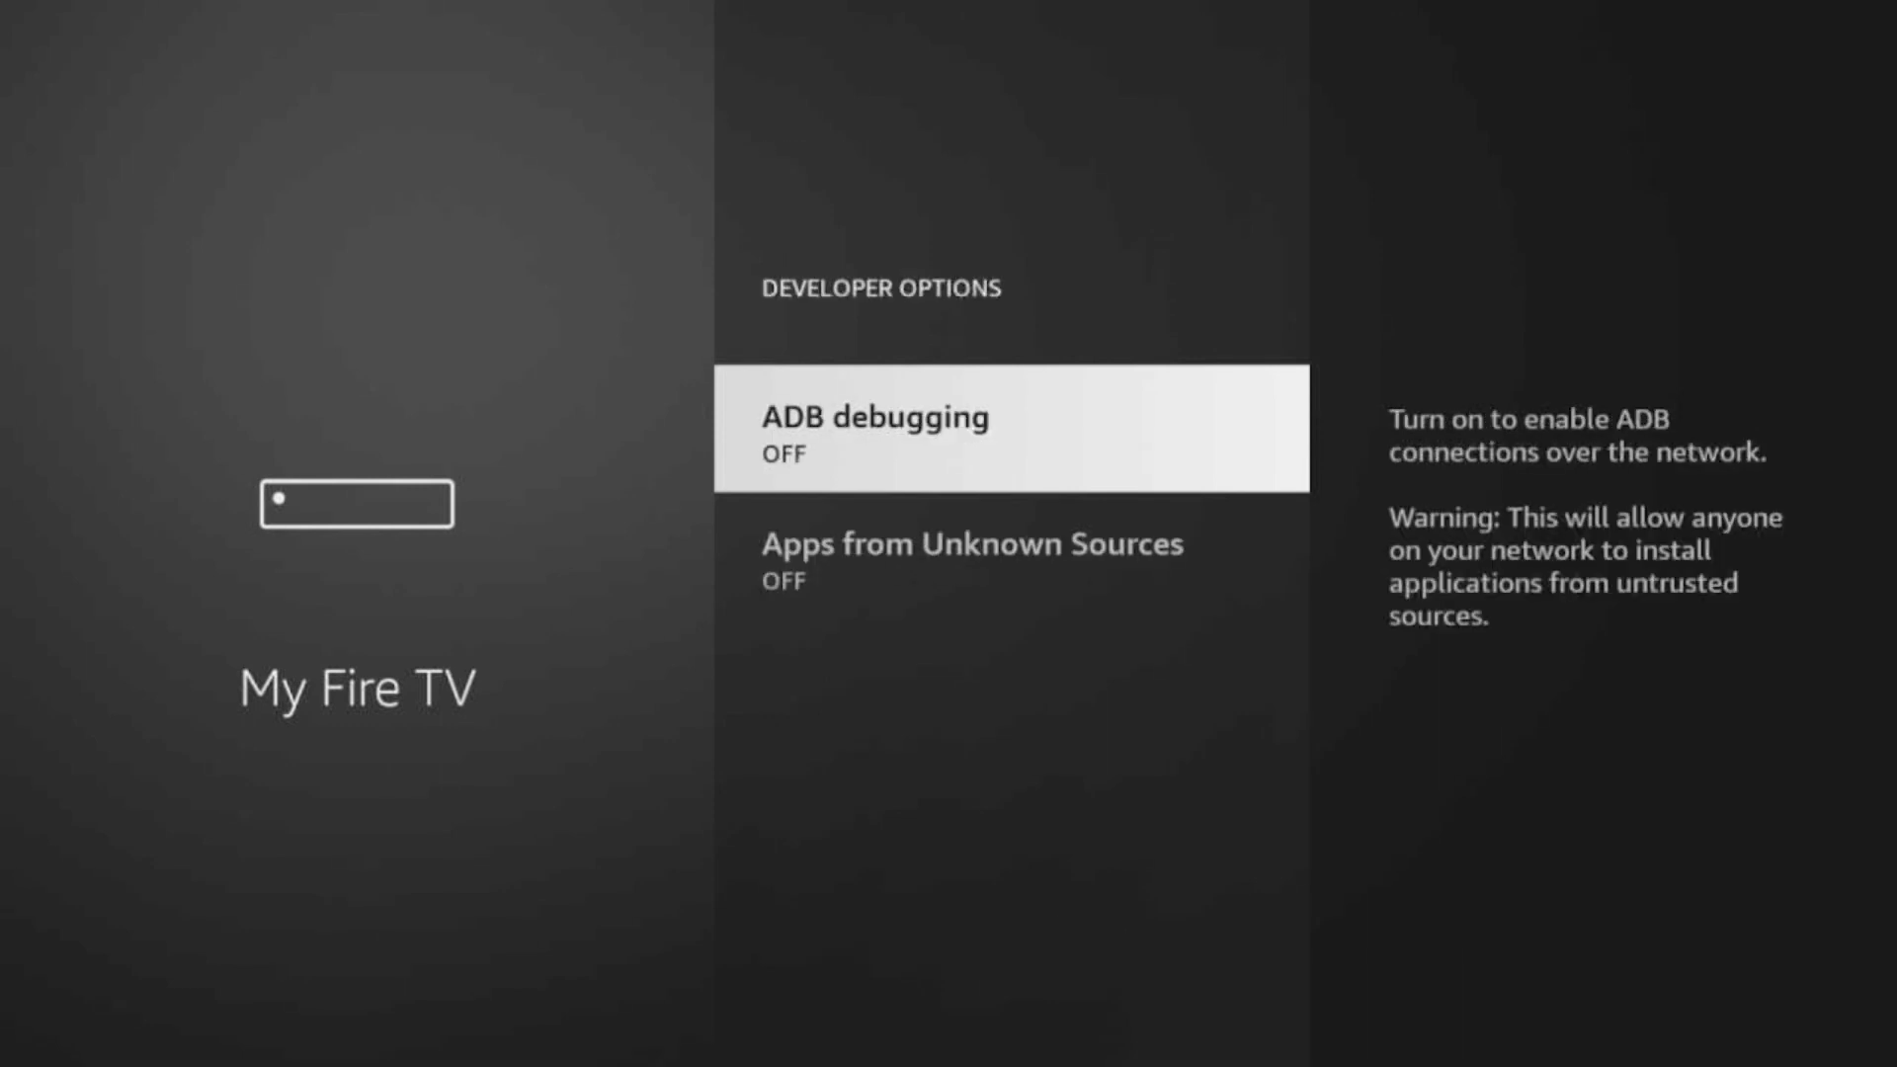
pyautogui.press('Return')
# Turn Apps from Unknown Sources ON, confirm it, and check ADB debugging stayed ON.
pyautogui.press('Down')
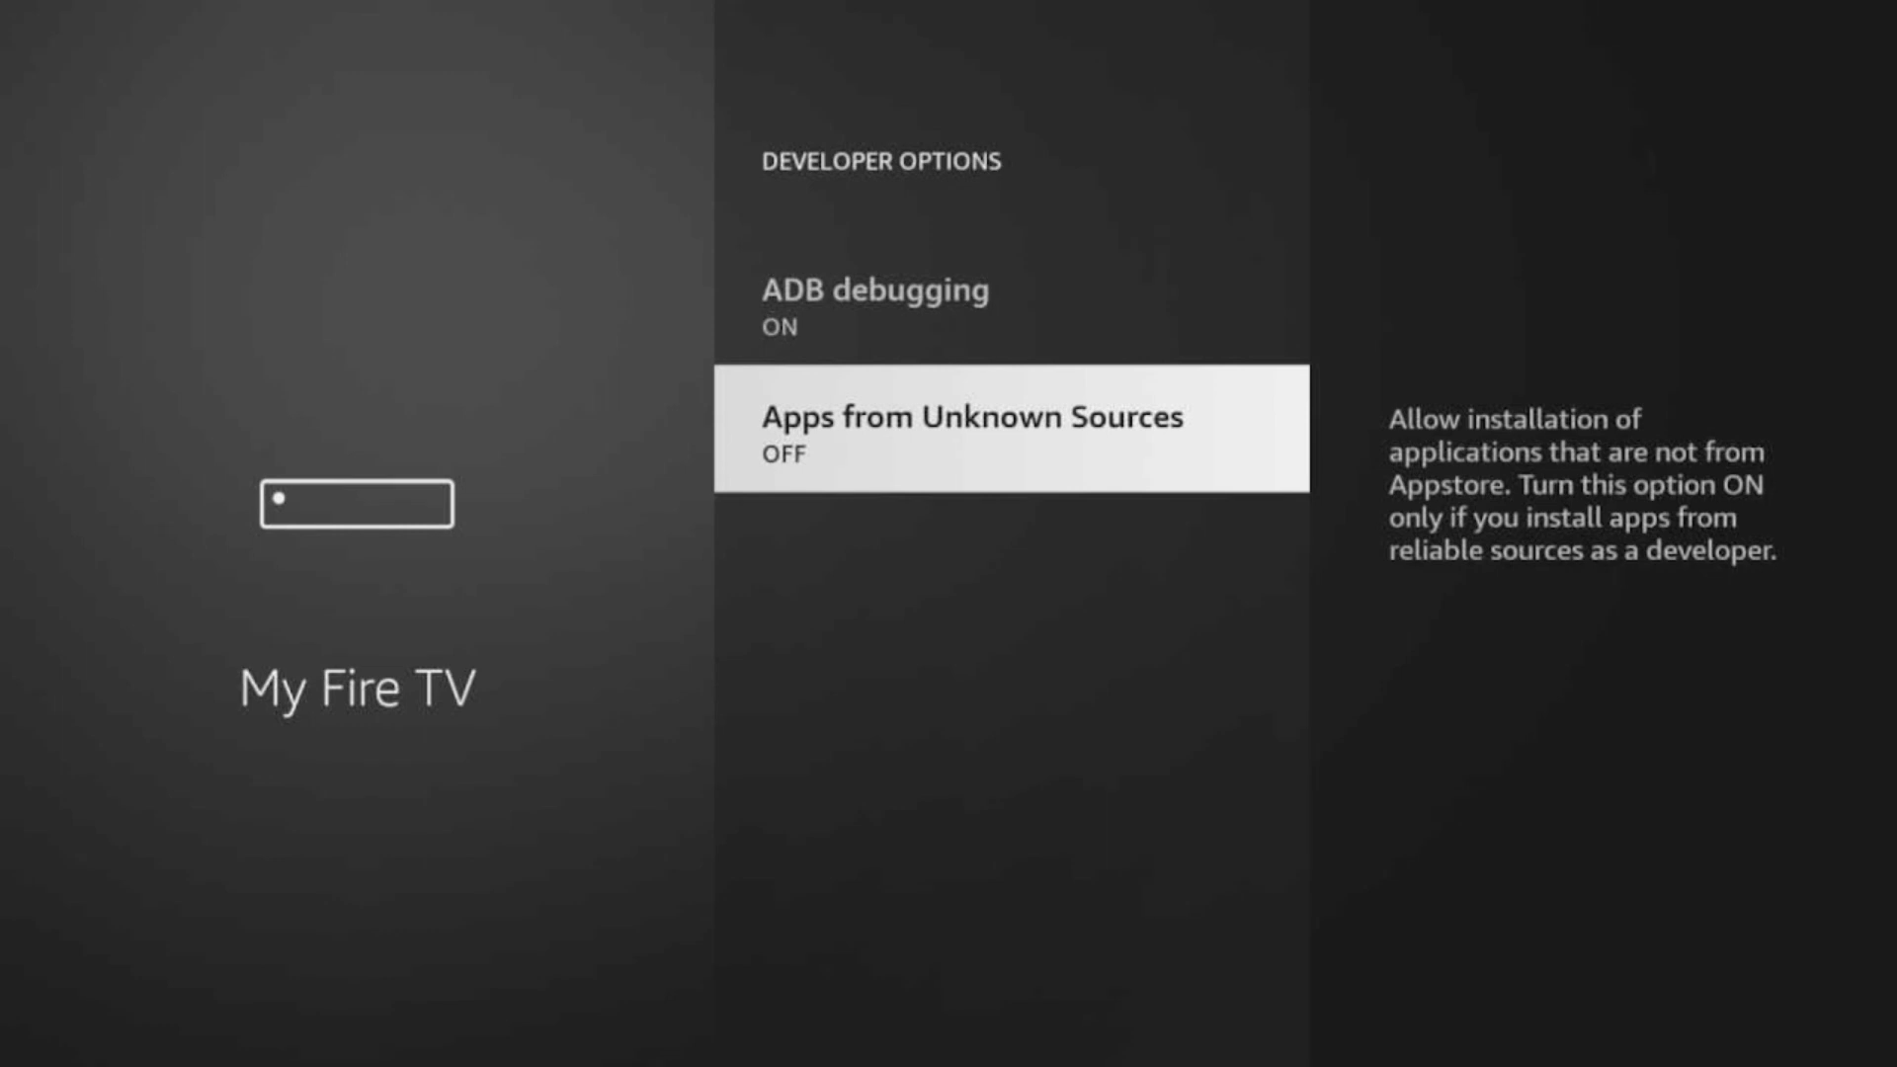
pyautogui.press('Return')
pyautogui.press('Return')
pyautogui.press('Return')
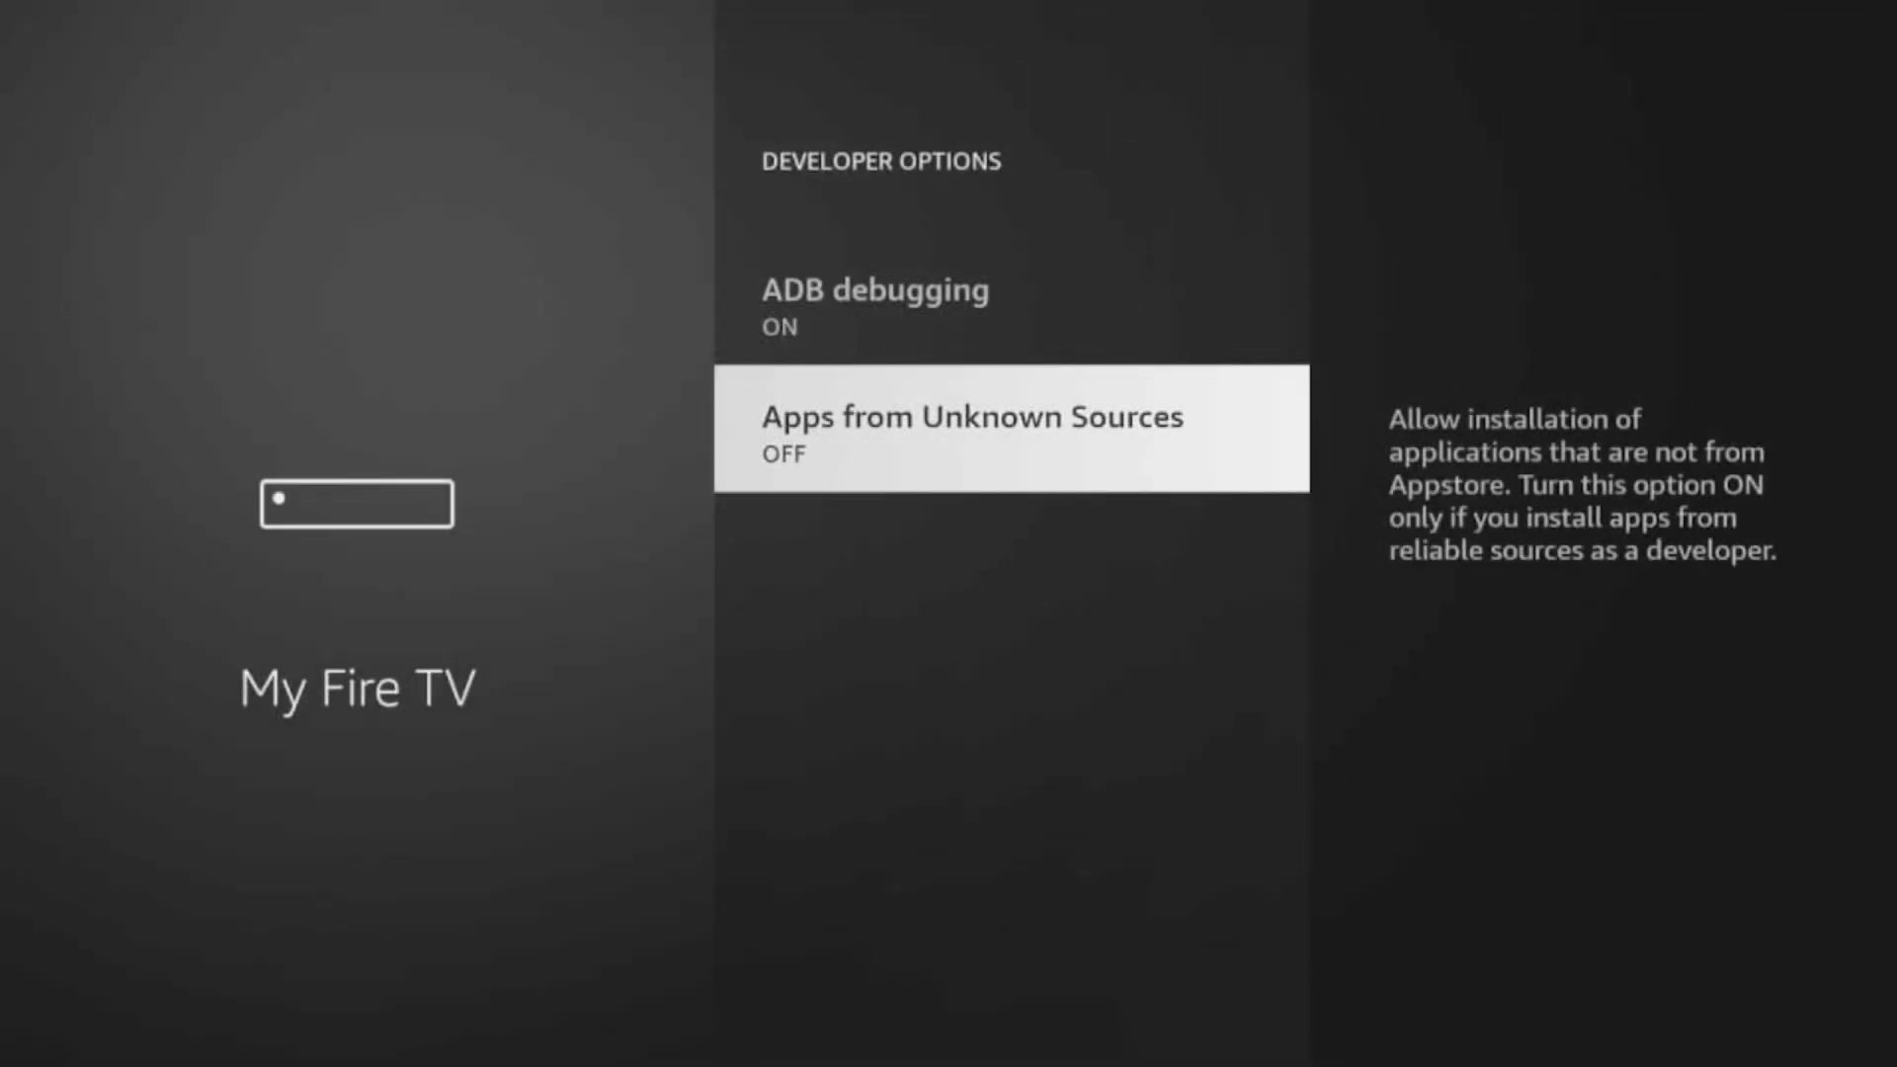
pyautogui.press('Return')
pyautogui.press('Return')
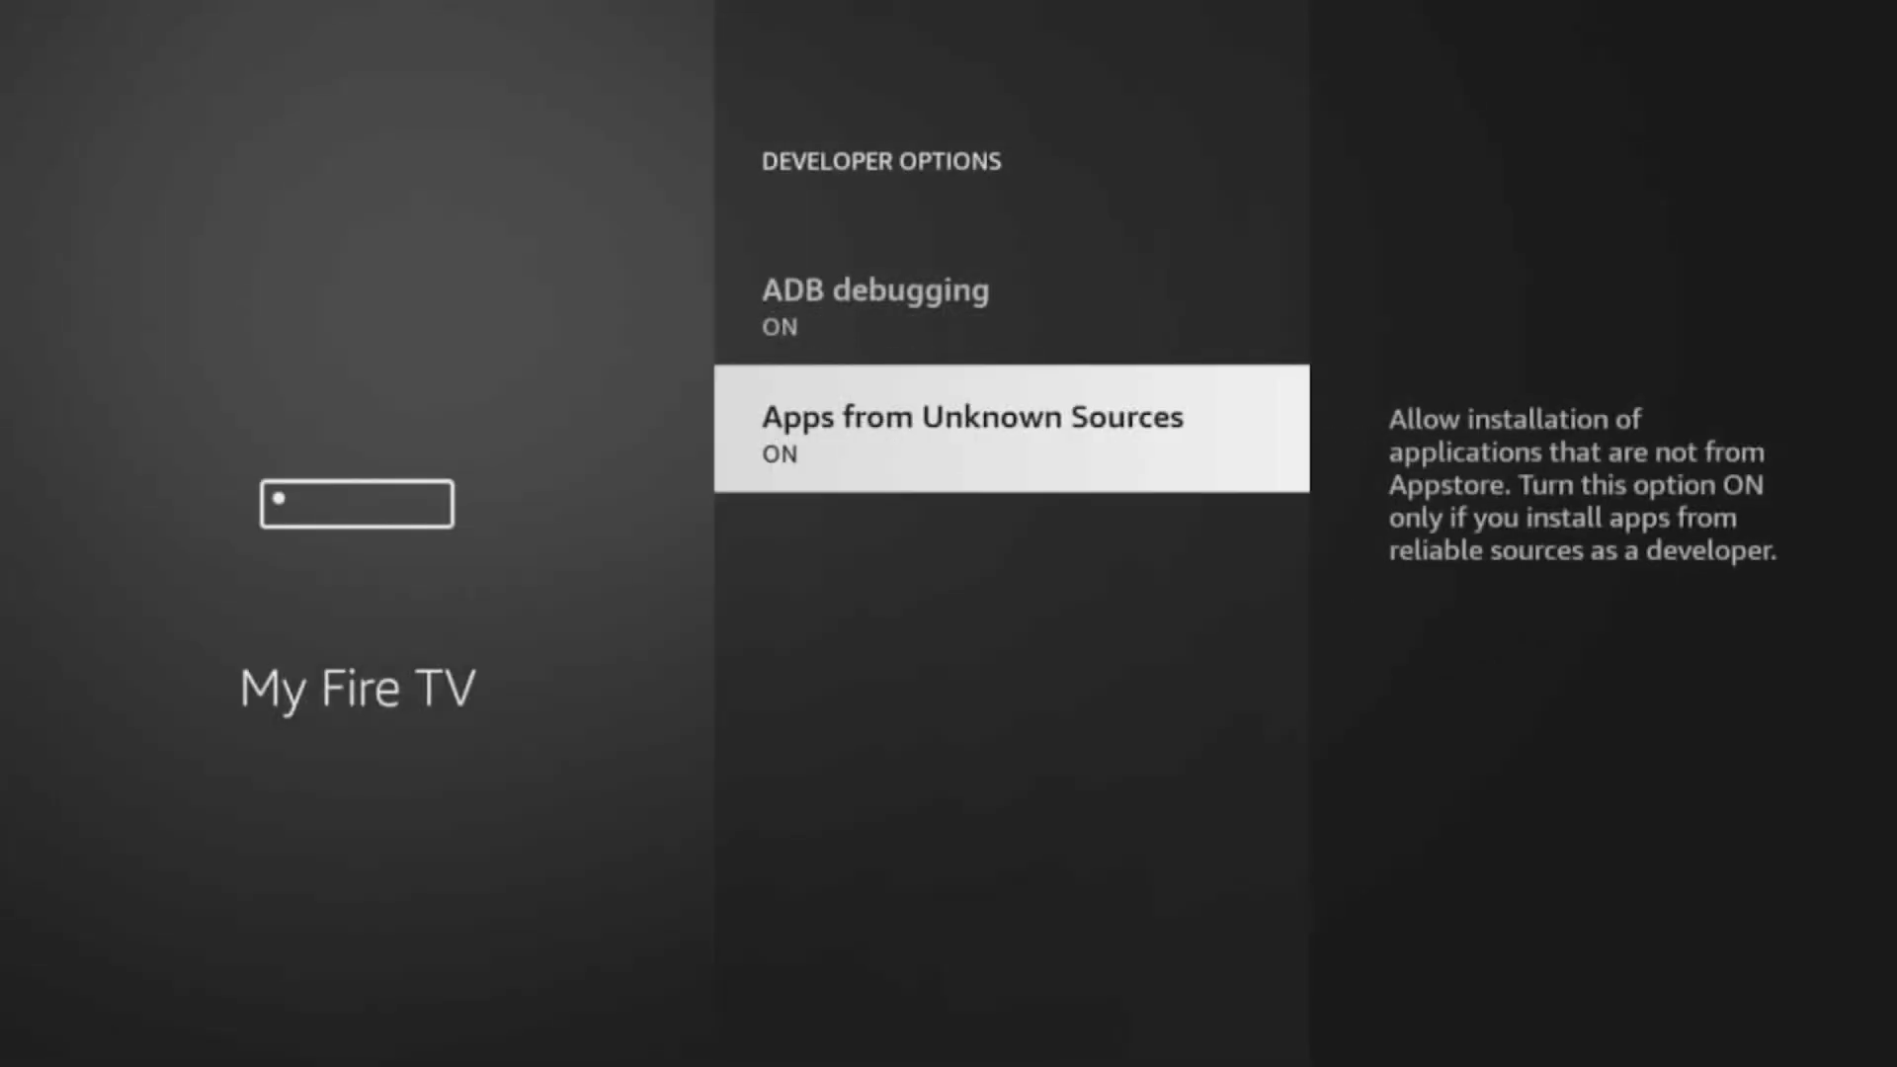
pyautogui.press('Up')
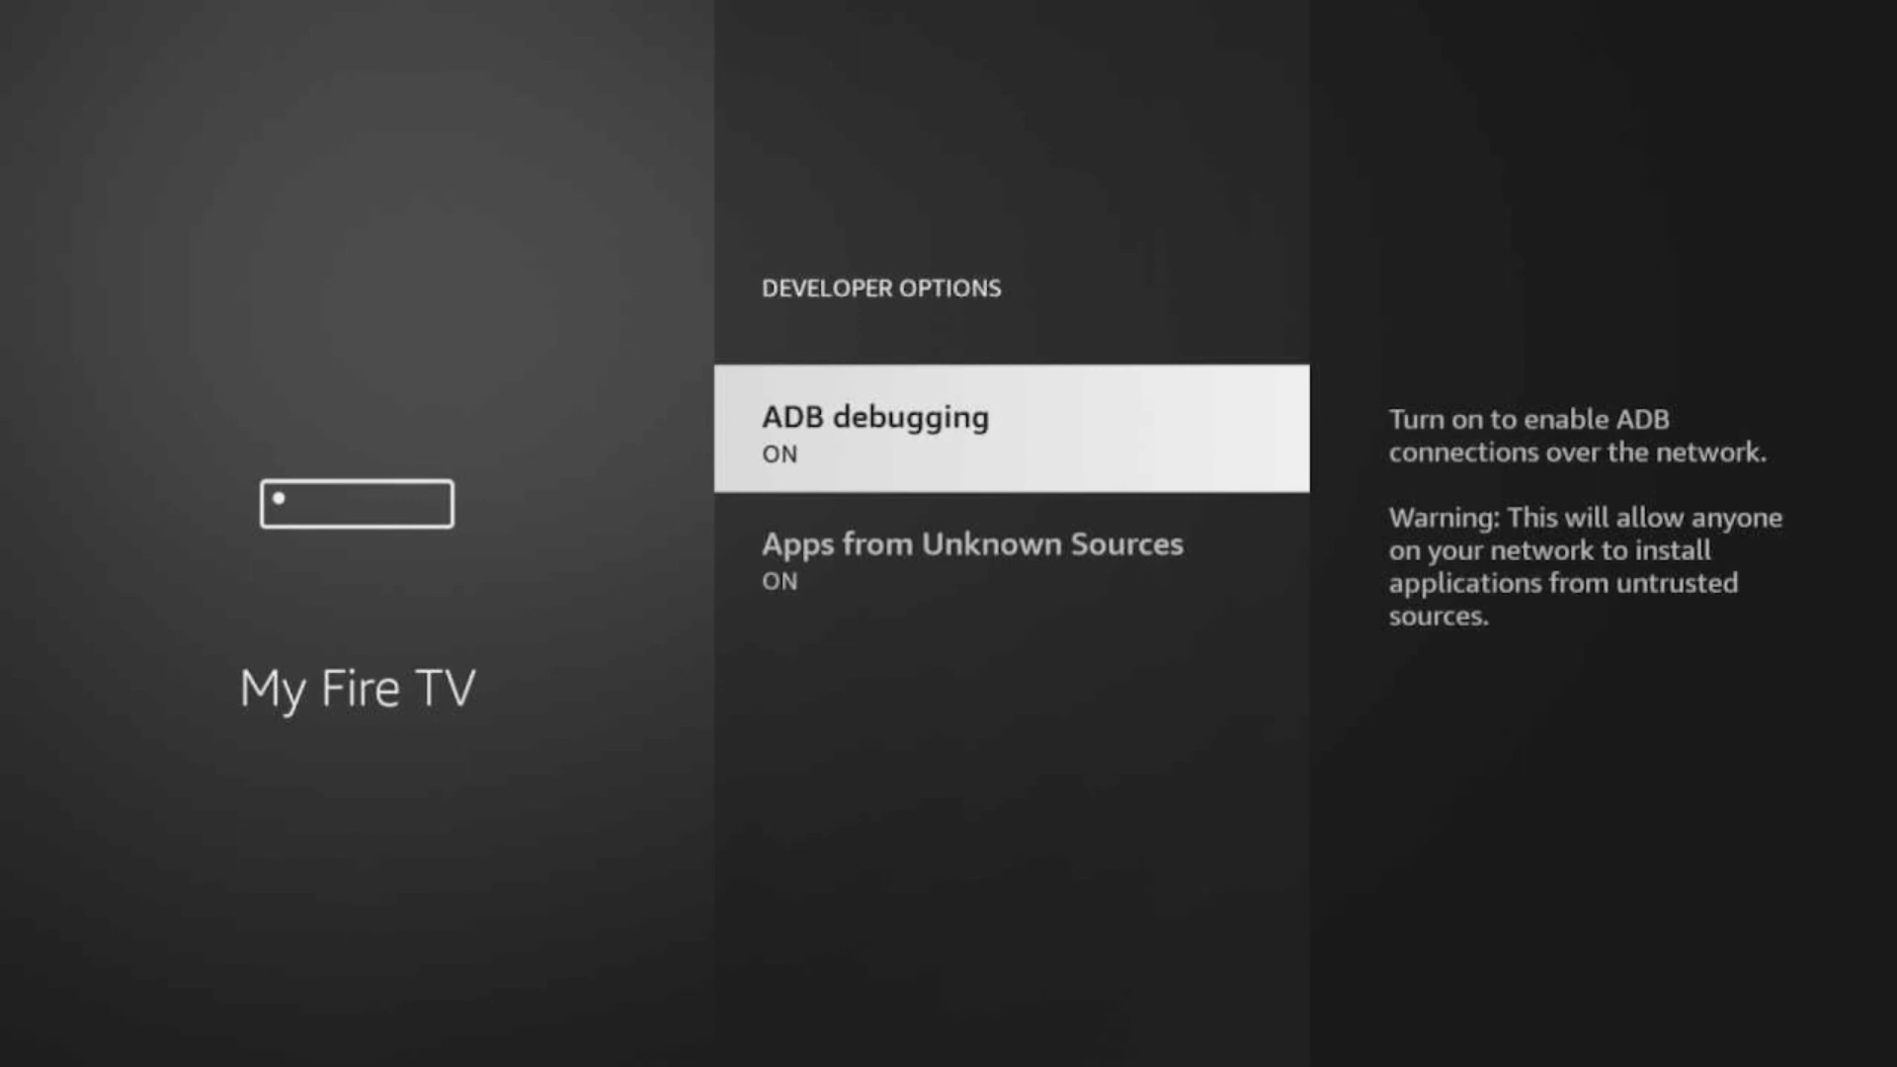
pyautogui.press('Down')
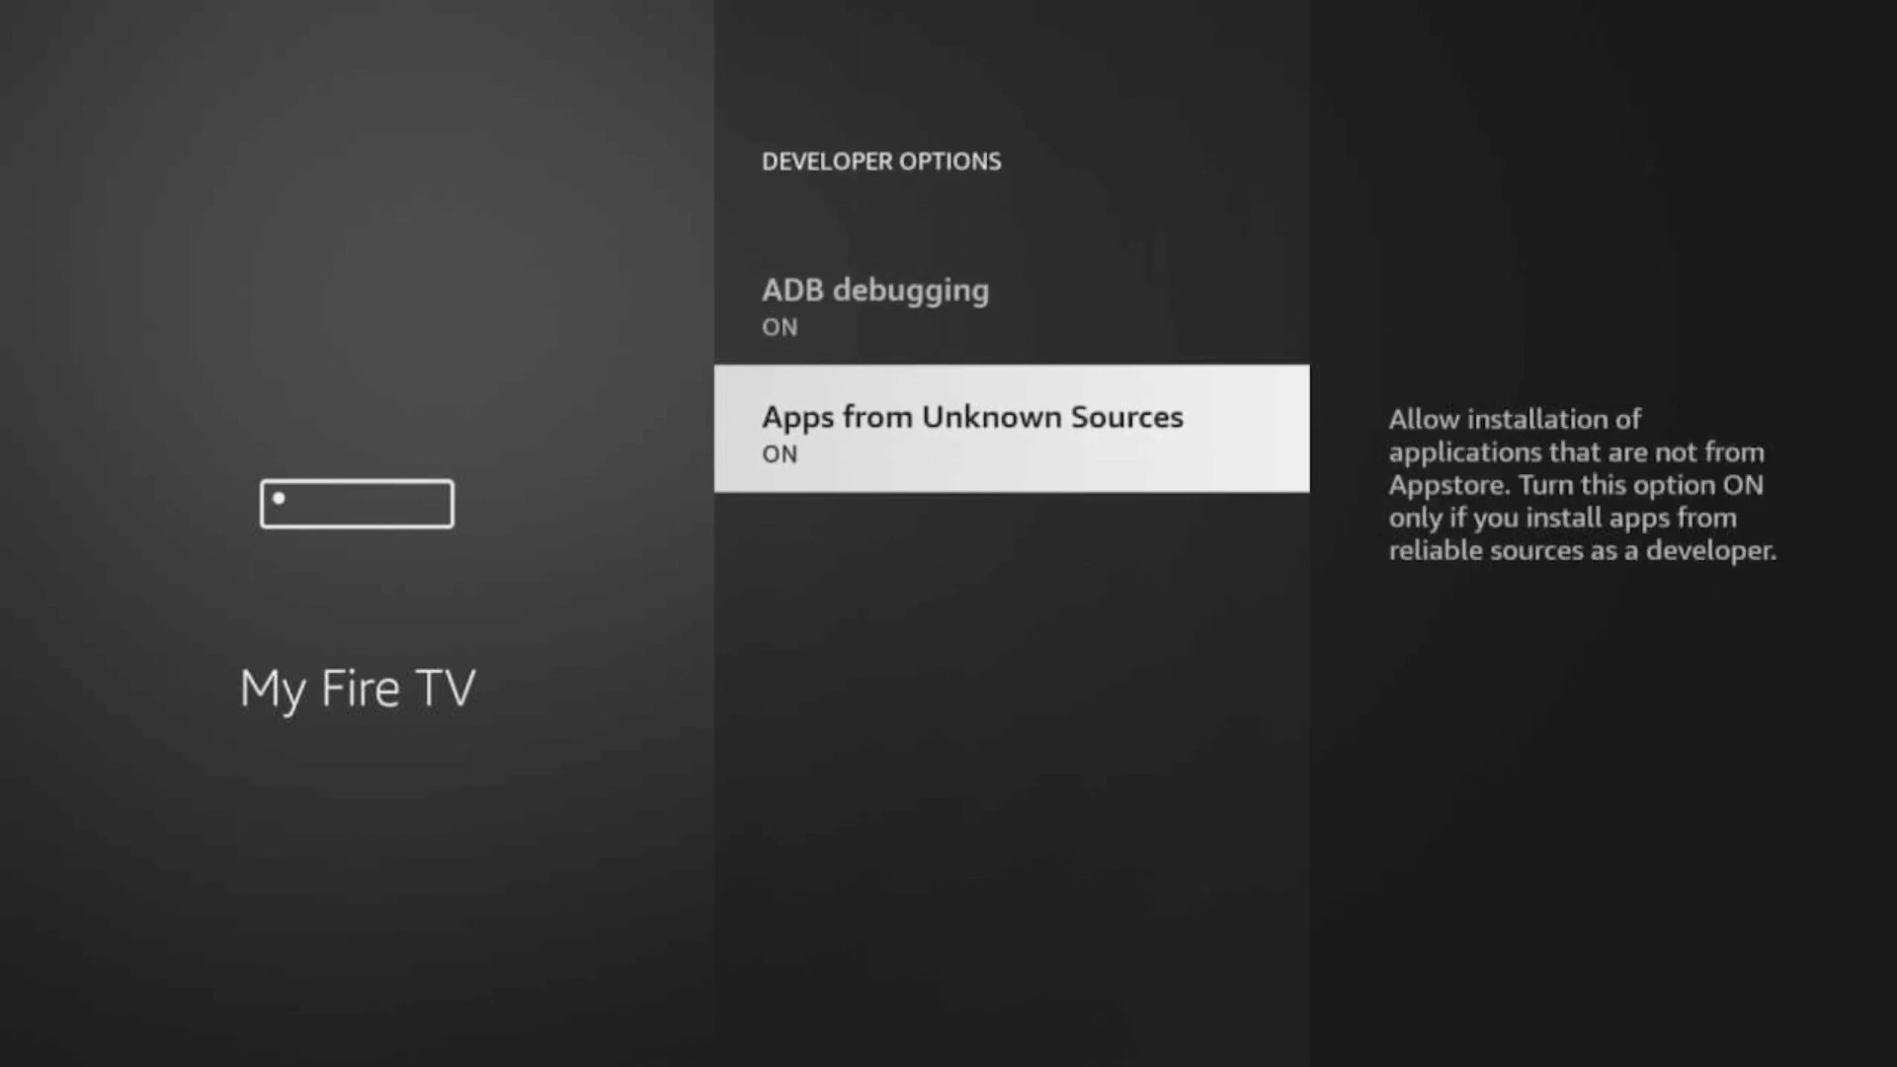
# Back out of Developer options and Settings to the Fire TV Home screen.
pyautogui.press('Escape')
pyautogui.press('Escape')
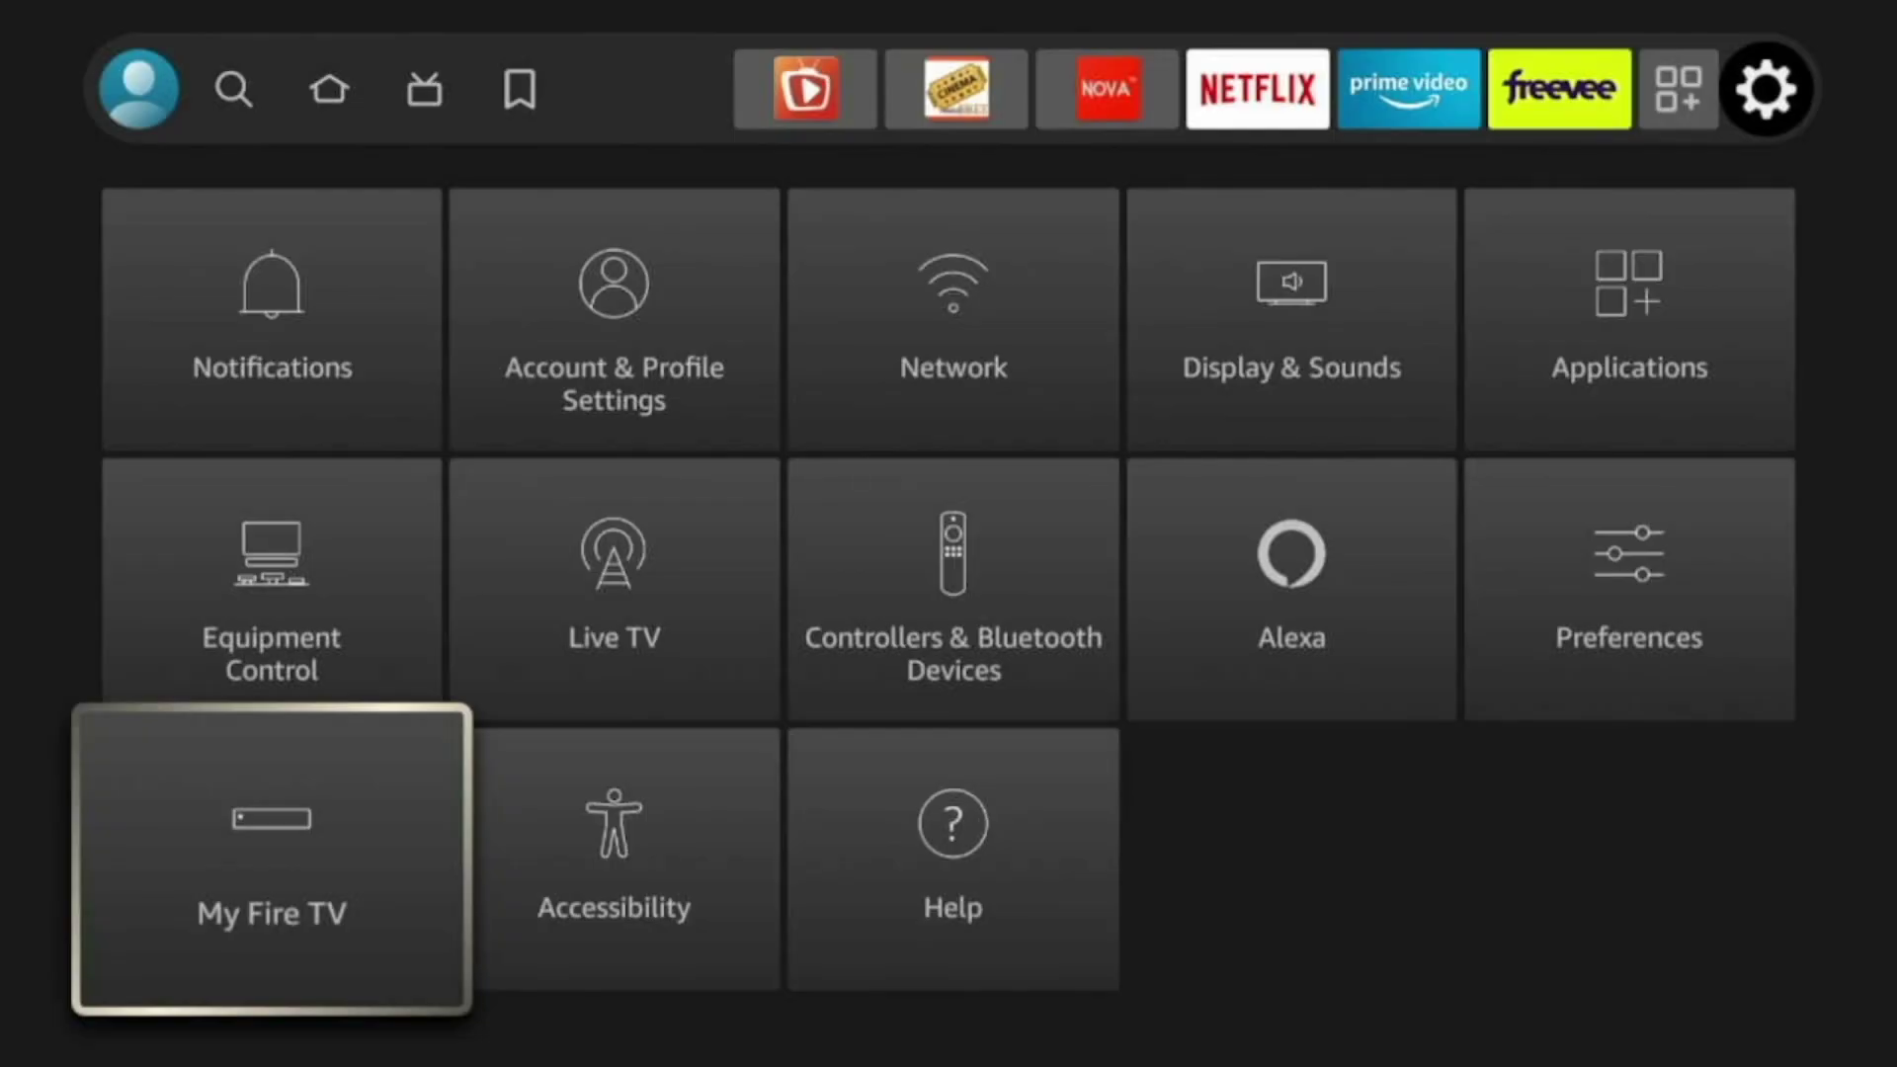
pyautogui.press('Up')
pyautogui.press('Up')
pyautogui.press('Up')
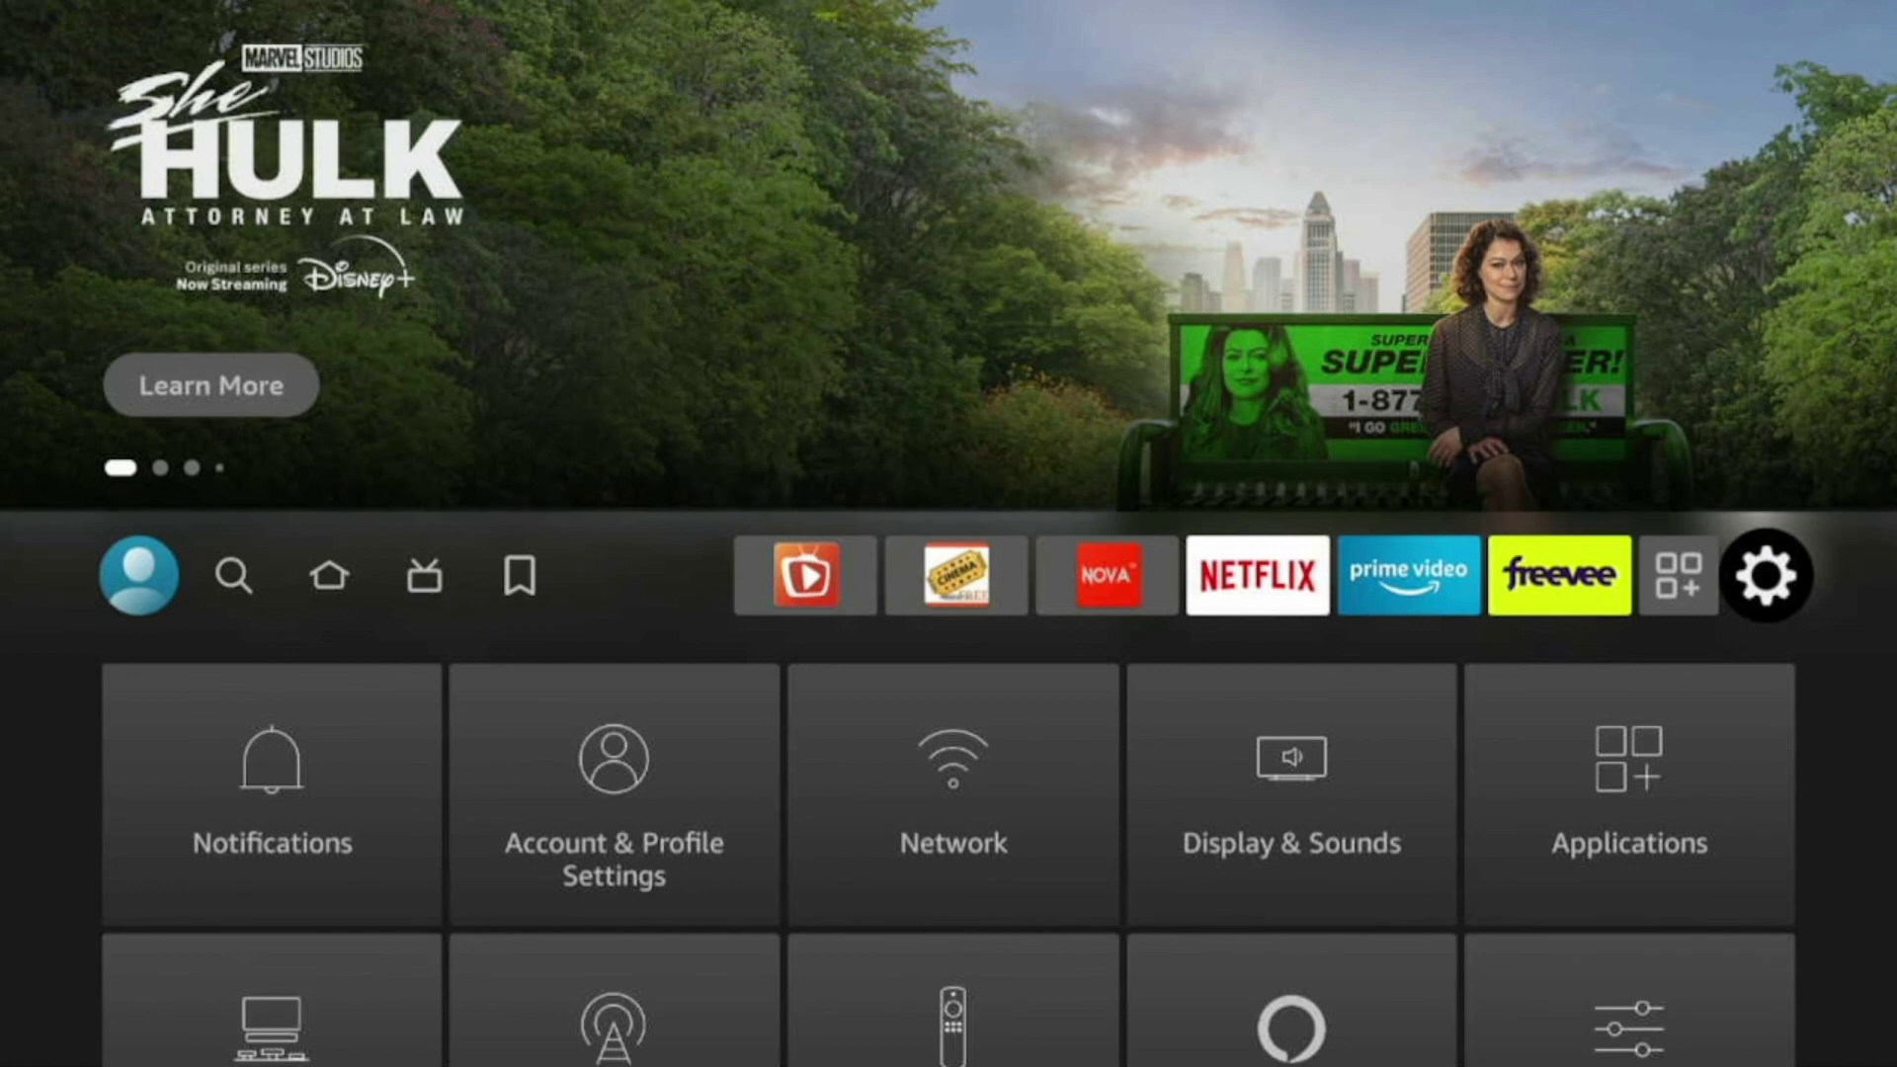
pyautogui.press('Escape')
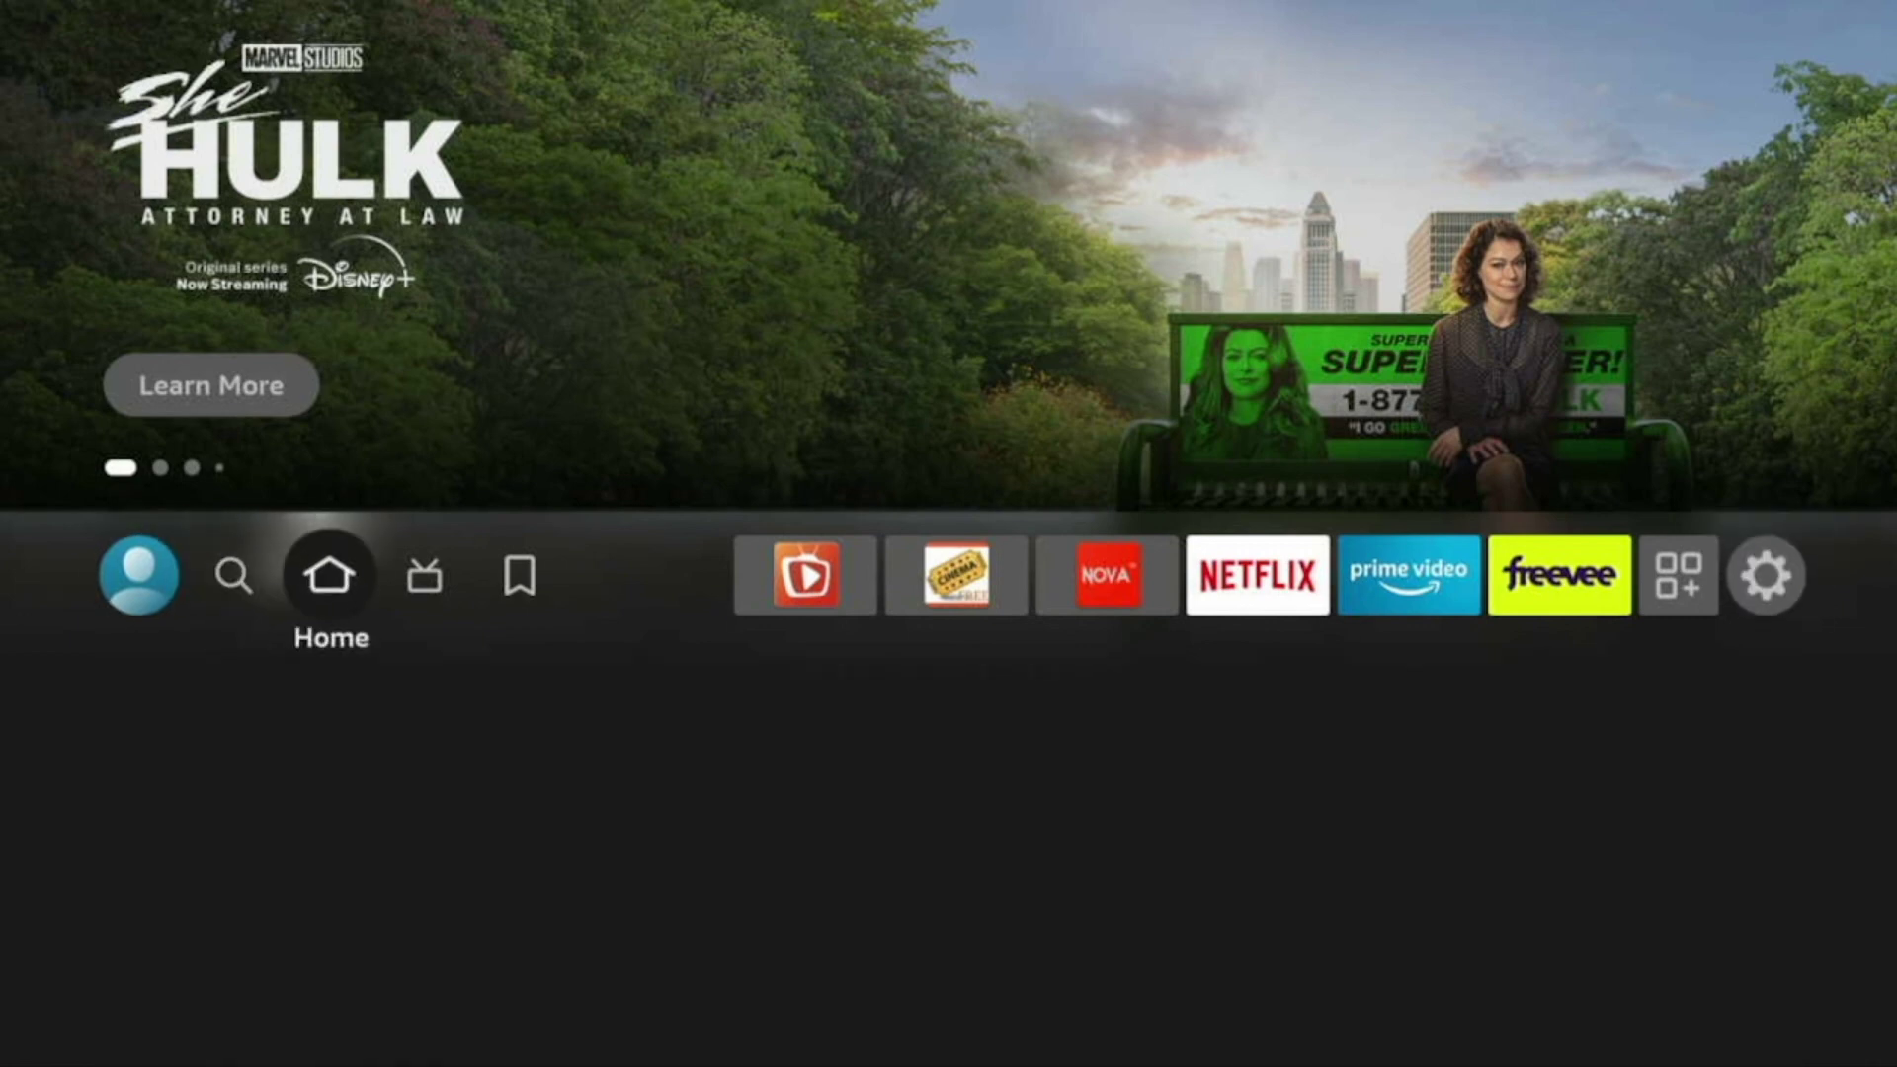